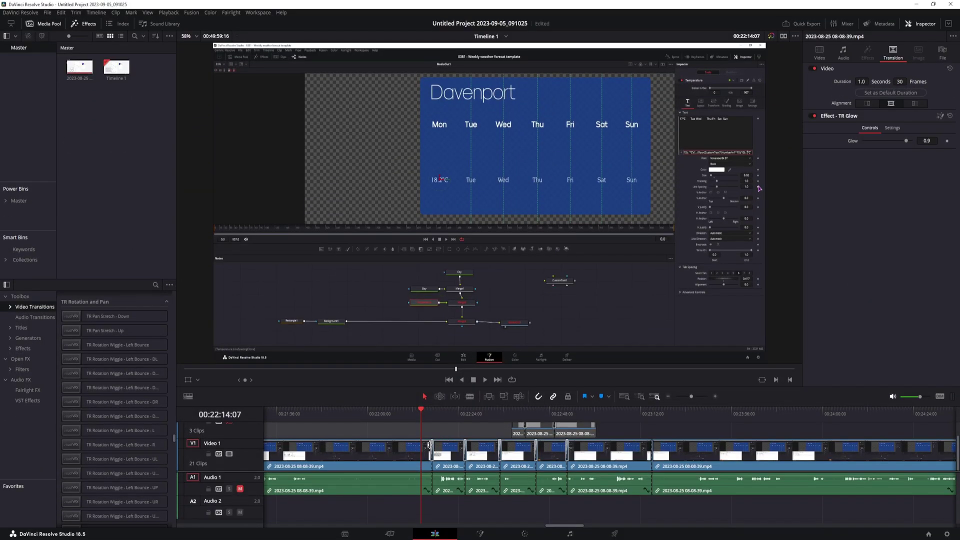
Select three transitions on the V1 track together so the Inspector shows Multiple Transitions.
{"action": "left_click", "coordinate": [461, 454], "text": "ctrl"}
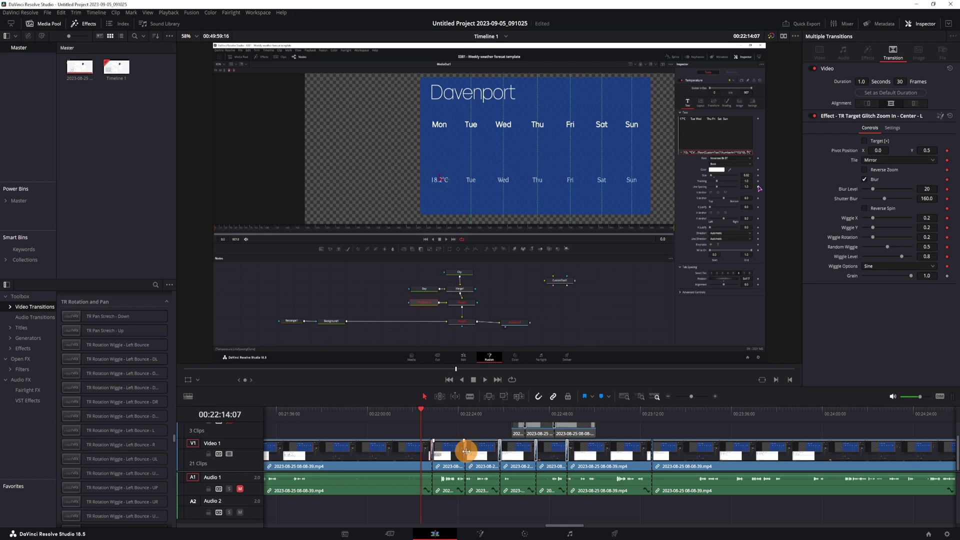
{"action": "left_click", "coordinate": [533, 452], "text": "ctrl"}
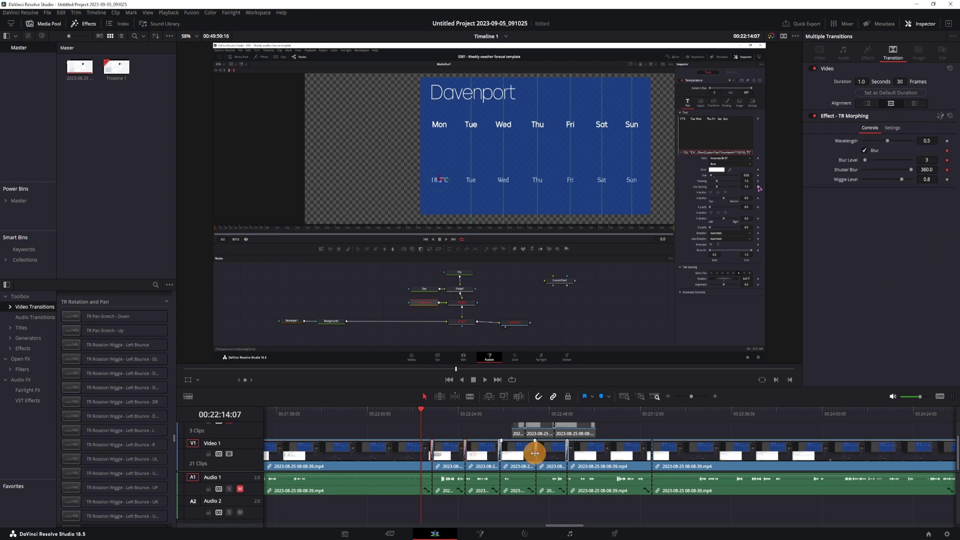
{"action": "left_click", "coordinate": [567, 450], "text": "ctrl"}
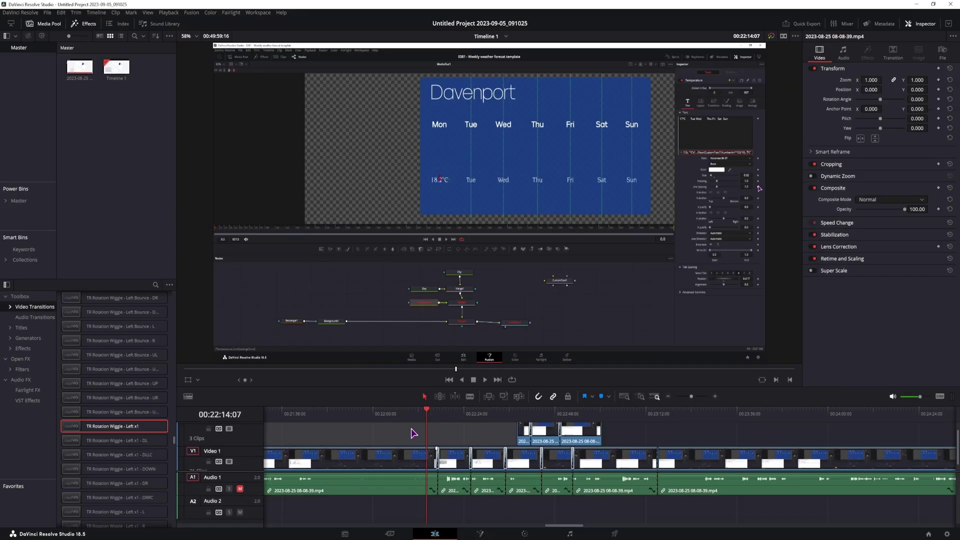
Select the run of V1 clips and apply TR Rotation Wiggle - Left x1 - DLLC to them.
{"action": "left_click_drag", "start_coordinate": [406, 433], "coordinate": [620, 466]}
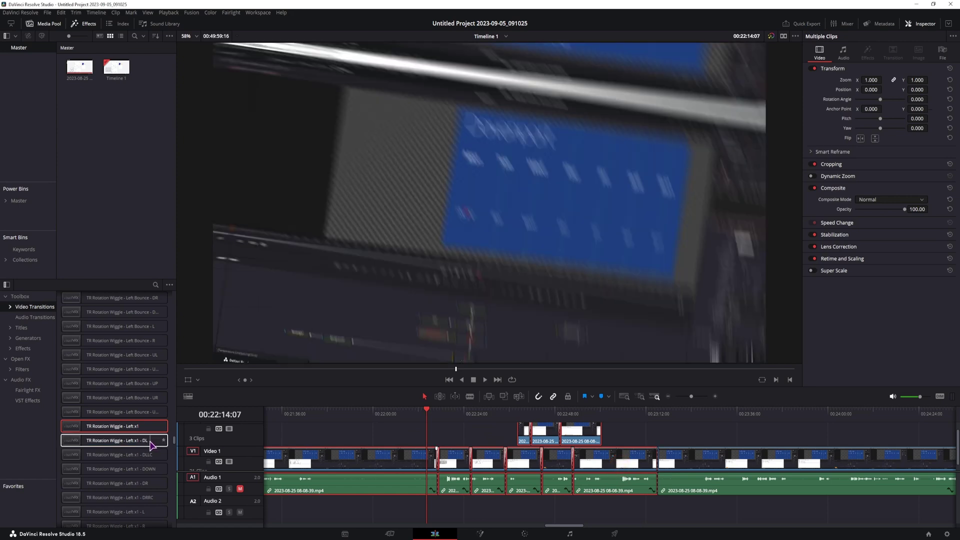
{"action": "left_click_drag", "start_coordinate": [125, 460], "coordinate": [665, 464]}
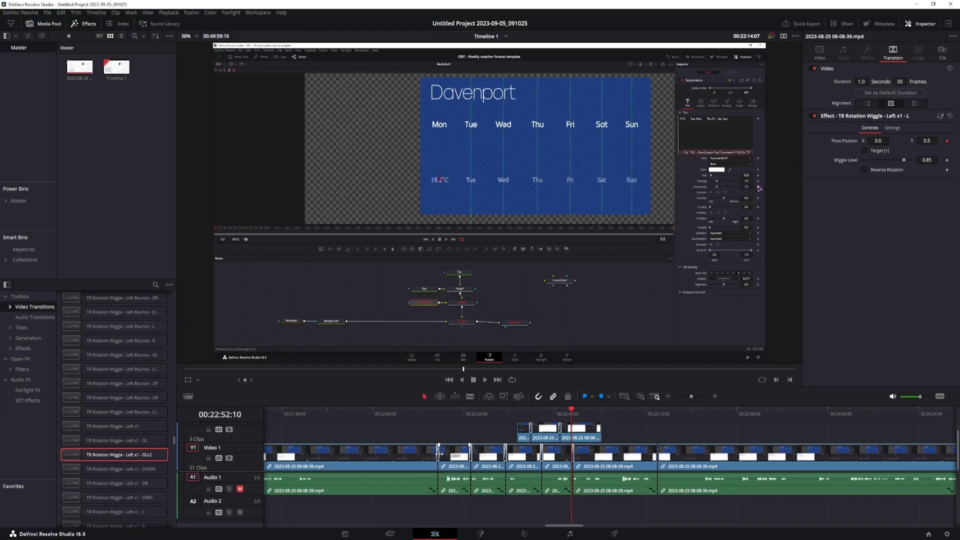
Select a glow transition, then try adding another V1 transition to the selection.
{"action": "left_click", "coordinate": [439, 453]}
{"action": "scroll", "coordinate": [609, 450], "scroll_direction": "up", "scroll_amount": 2}
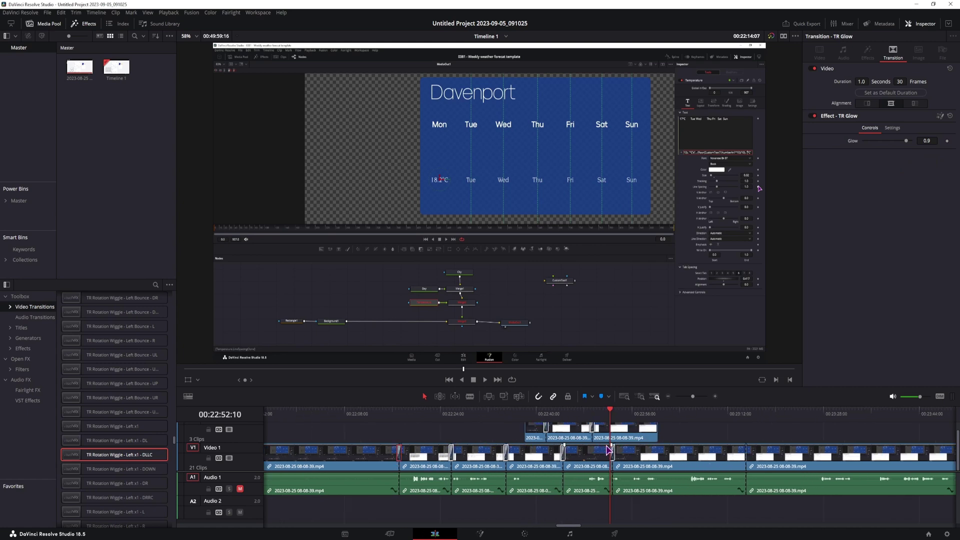
{"action": "scroll", "coordinate": [627, 454], "scroll_direction": "up", "scroll_amount": 3}
{"action": "scroll", "coordinate": [628, 454], "scroll_direction": "up", "scroll_amount": 3}
{"action": "scroll", "coordinate": [676, 461], "scroll_direction": "up", "scroll_amount": 2}
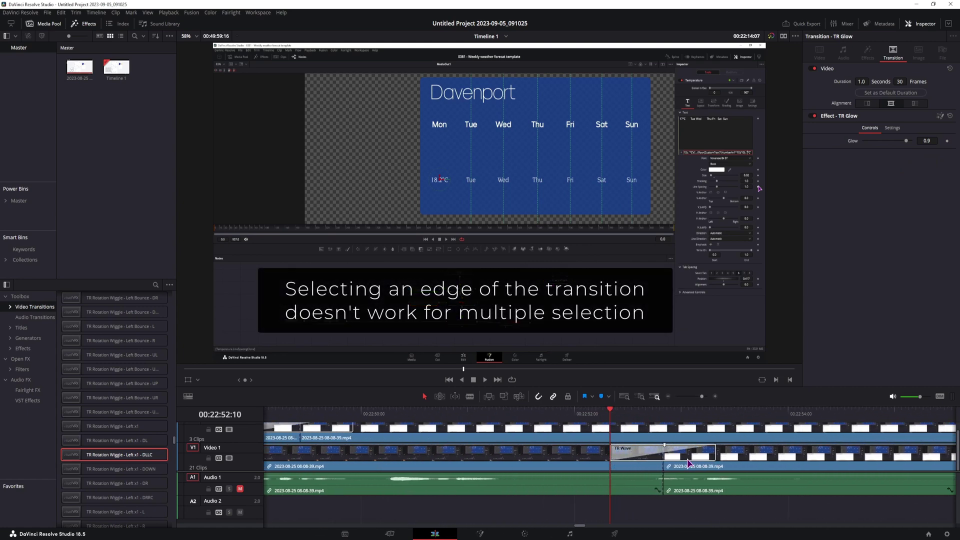
{"action": "left_click", "coordinate": [646, 457], "text": "ctrl"}
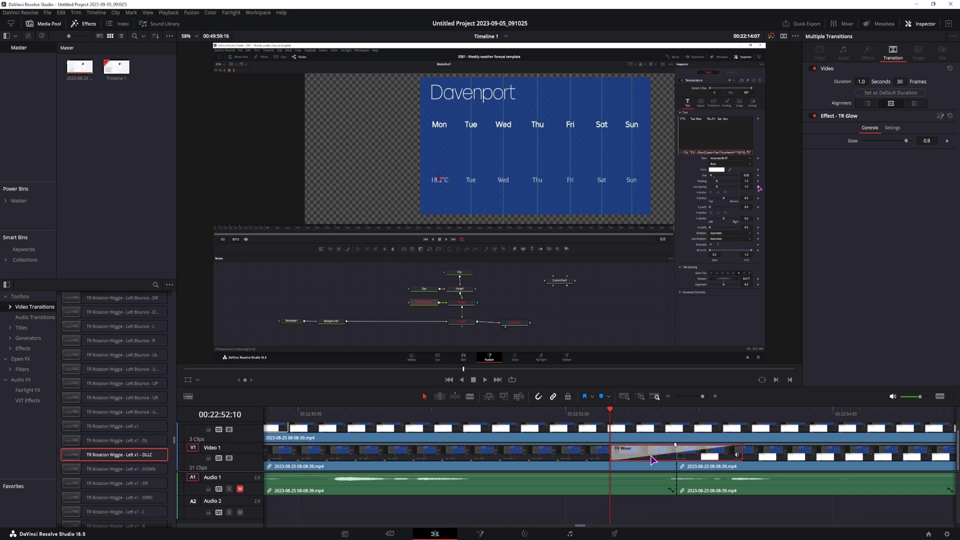
{"action": "scroll", "coordinate": [522, 466], "scroll_direction": "down", "scroll_amount": 5}
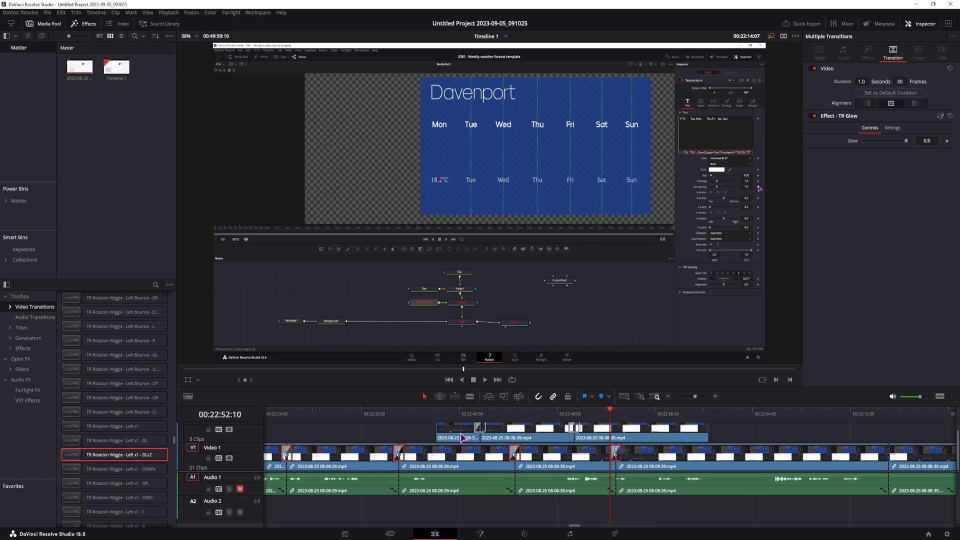
{"action": "scroll", "coordinate": [374, 455], "scroll_direction": "down", "scroll_amount": 2}
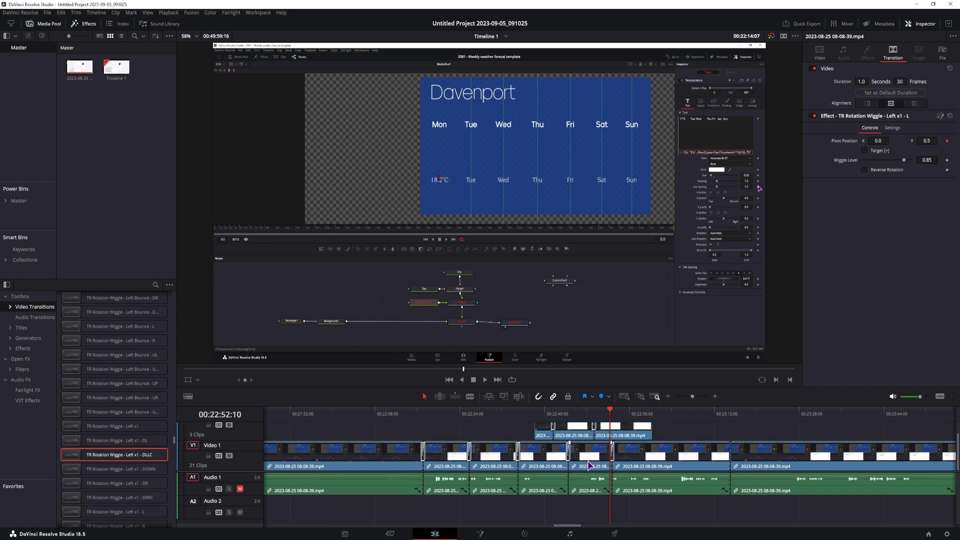
{"action": "scroll", "coordinate": [642, 460], "scroll_direction": "up", "scroll_amount": 1}
{"action": "scroll", "coordinate": [599, 457], "scroll_direction": "down", "scroll_amount": 1}
Add TR Rotation Wiggle - Left Bounce - UR to Video 2 and select transitions on both tracks.
{"action": "left_click", "coordinate": [422, 452]}
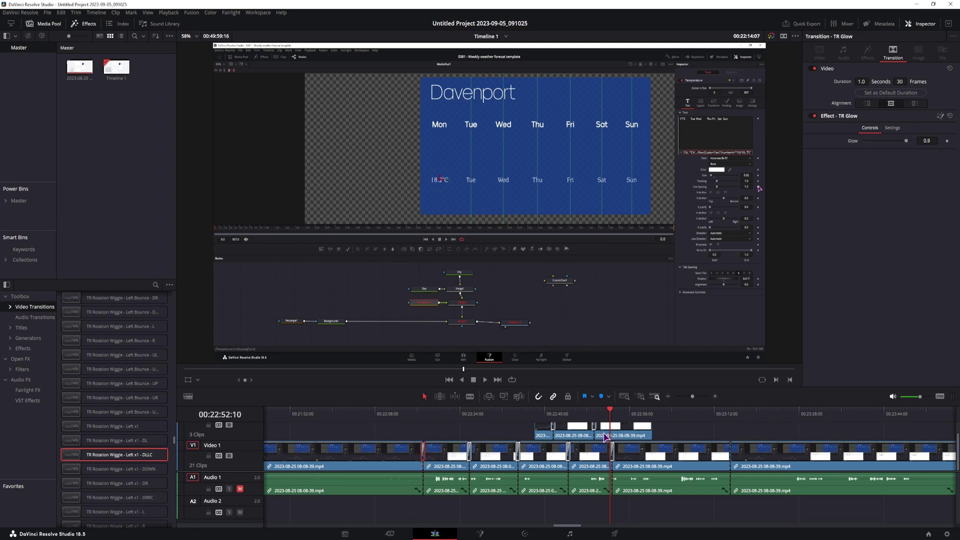
{"action": "scroll", "coordinate": [606, 437], "scroll_direction": "up", "scroll_amount": 3}
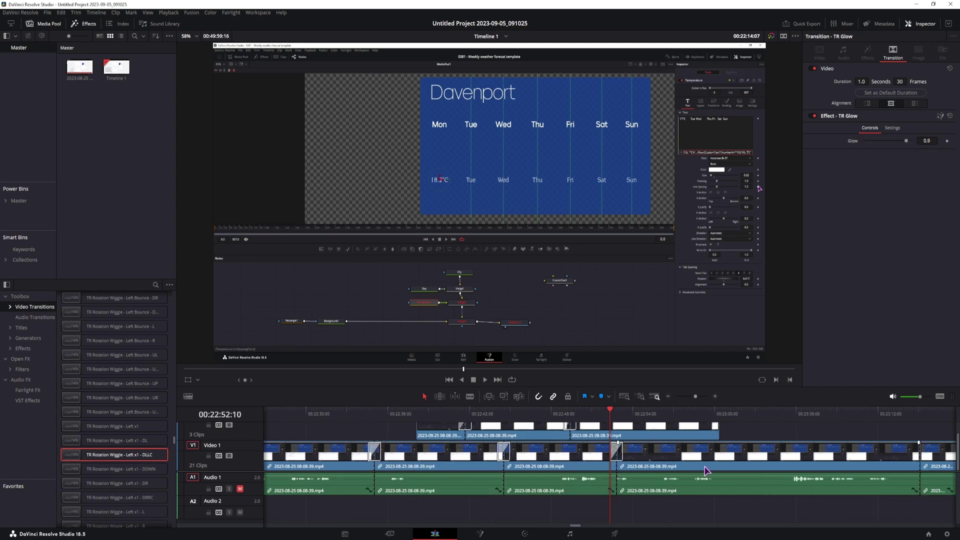
{"action": "left_click_drag", "start_coordinate": [143, 397], "coordinate": [712, 433]}
{"action": "scroll", "coordinate": [412, 451], "scroll_direction": "down", "scroll_amount": 3}
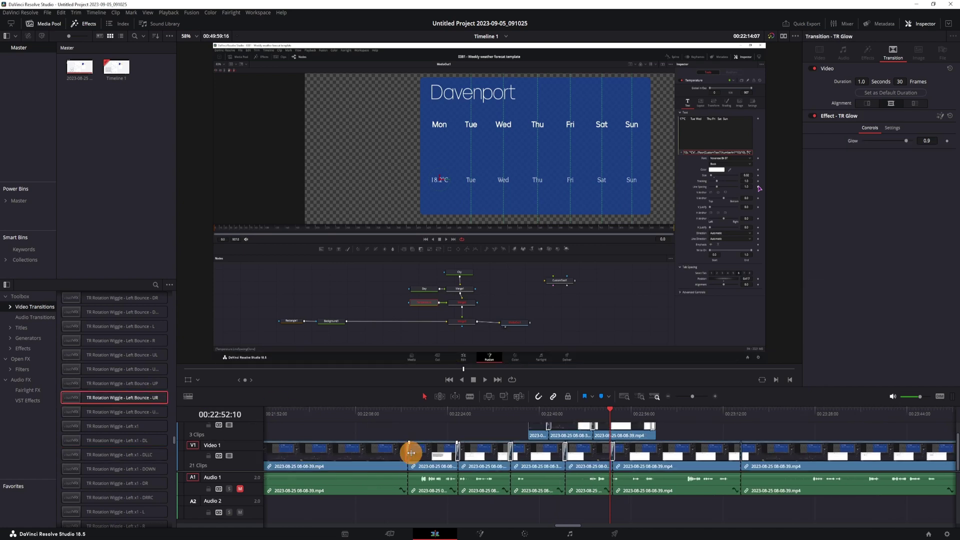
{"action": "scroll", "coordinate": [676, 433], "scroll_direction": "up", "scroll_amount": 5}
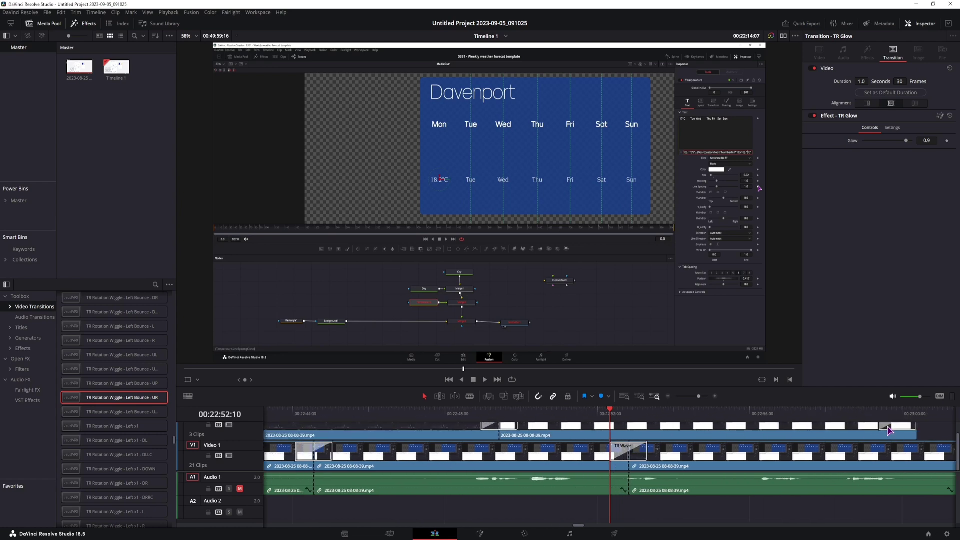
{"action": "left_click", "coordinate": [888, 430], "text": "ctrl"}
{"action": "scroll", "coordinate": [511, 440], "scroll_direction": "down", "scroll_amount": 2}
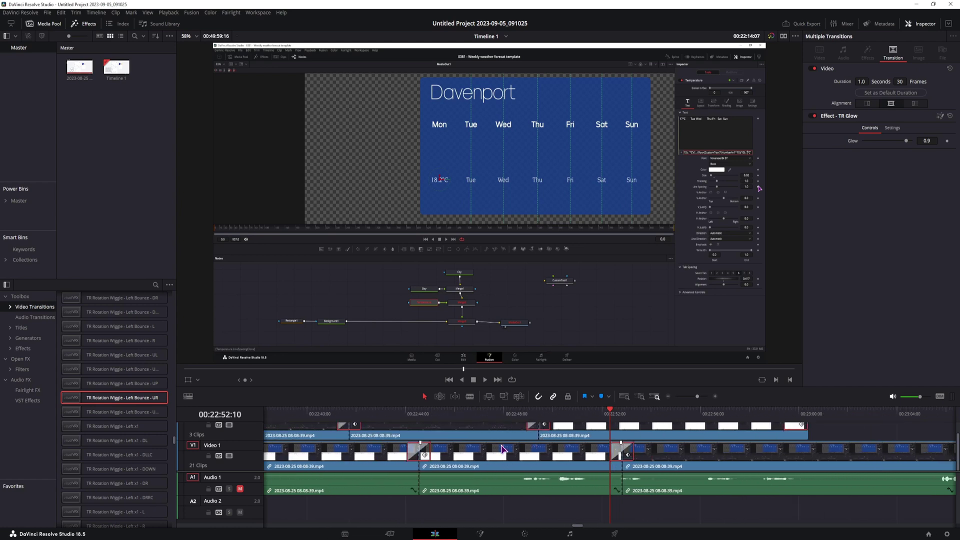
{"action": "scroll", "coordinate": [514, 443], "scroll_direction": "down", "scroll_amount": 2}
{"action": "scroll", "coordinate": [525, 450], "scroll_direction": "down", "scroll_amount": 2}
{"action": "scroll", "coordinate": [746, 450], "scroll_direction": "up", "scroll_amount": 3}
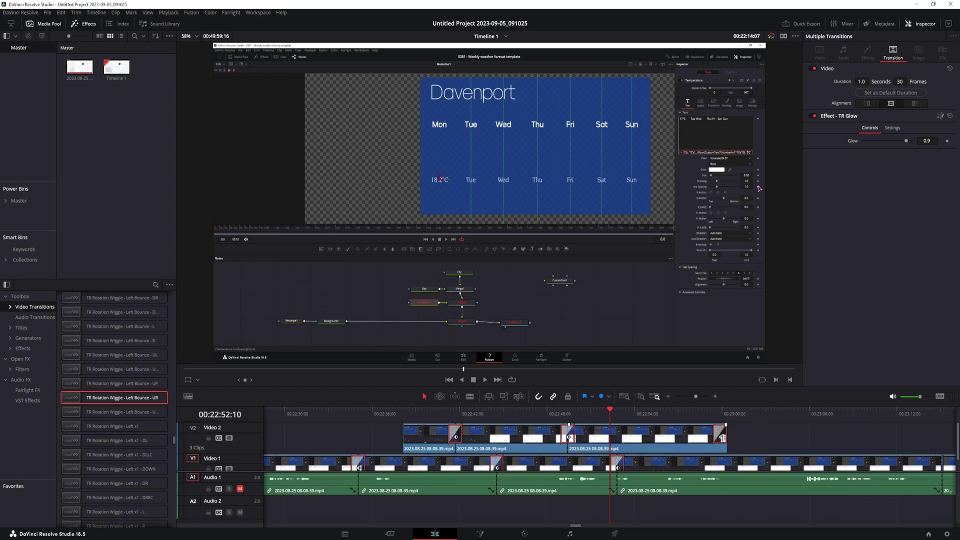
{"action": "scroll", "coordinate": [717, 442], "scroll_direction": "down", "scroll_amount": 3}
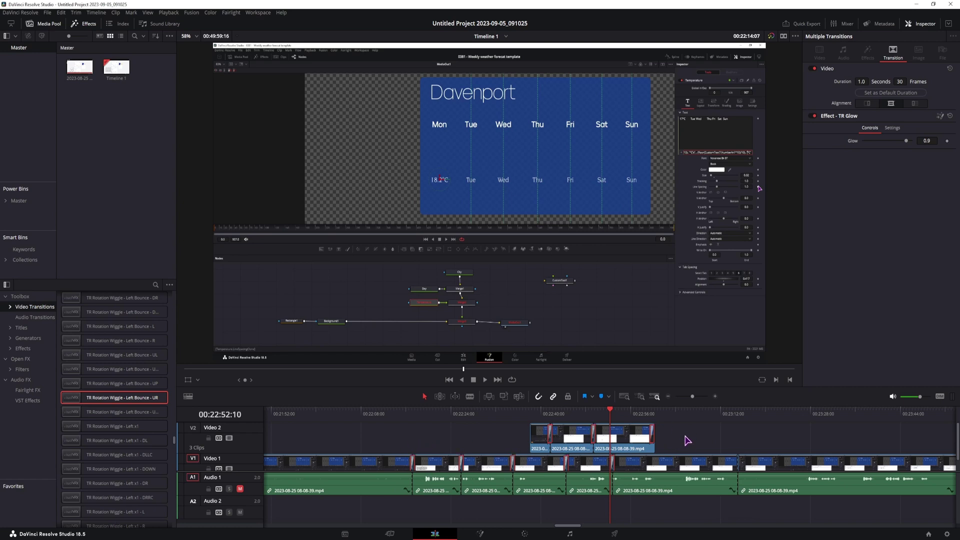
Place Oval Iris on a Video 1 cut and move the playhead to the cut near 00:23:15.
{"action": "left_click", "coordinate": [687, 441]}
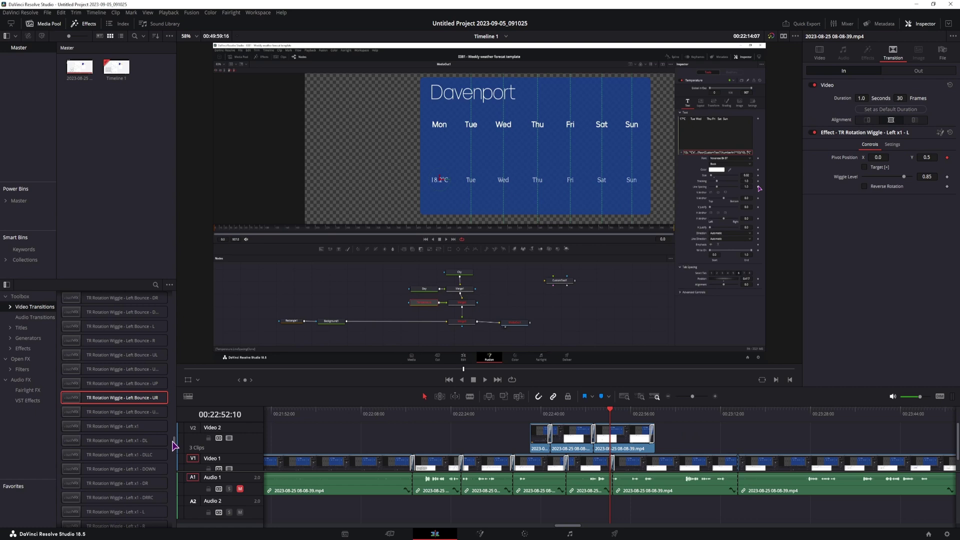
{"action": "left_click_drag", "start_coordinate": [173, 445], "coordinate": [174, 296]}
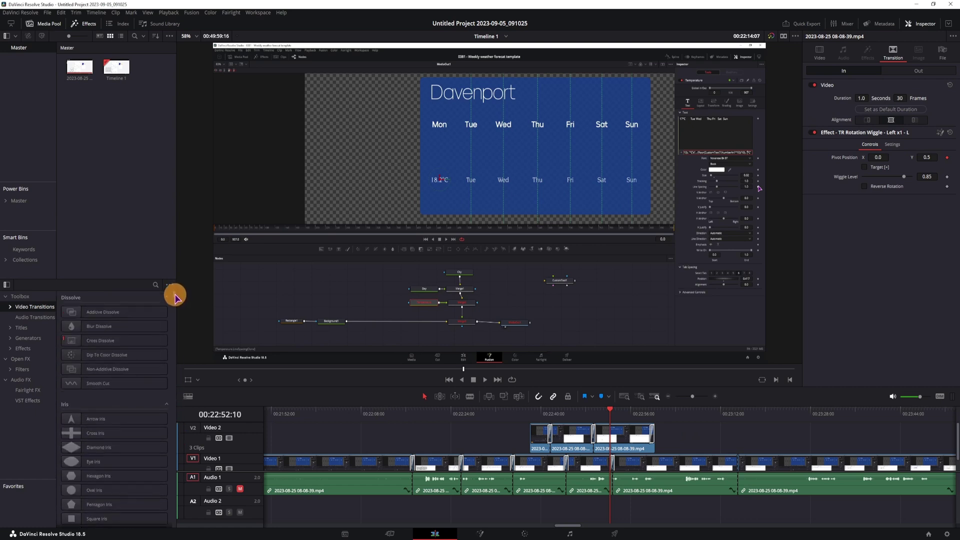
{"action": "scroll", "coordinate": [124, 458], "scroll_direction": "down", "scroll_amount": 1}
{"action": "mouse_move", "coordinate": [97, 460]}
{"action": "left_mouse_down"}
{"action": "mouse_move", "coordinate": [718, 460]}
{"action": "mouse_move", "coordinate": [491, 465]}
{"action": "left_mouse_up"}
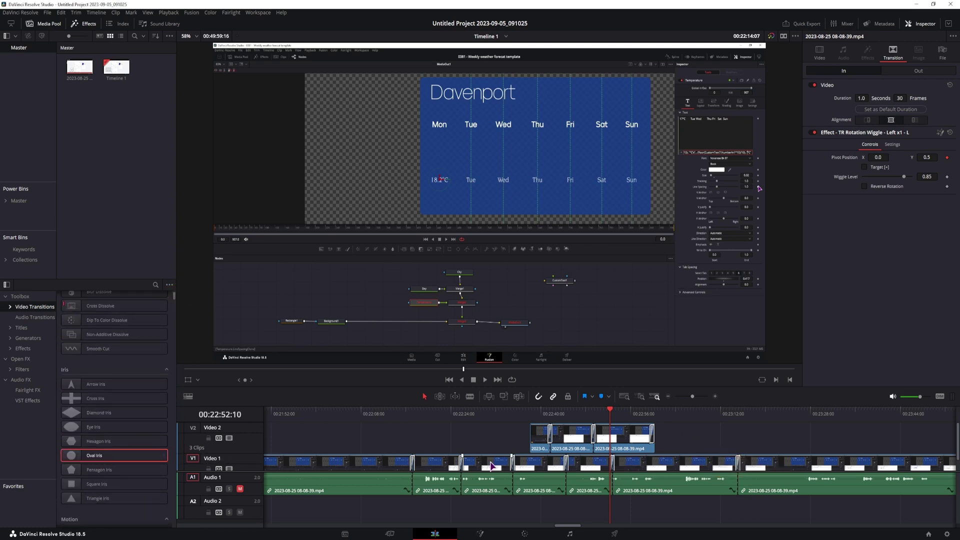
{"action": "left_click", "coordinate": [415, 463]}
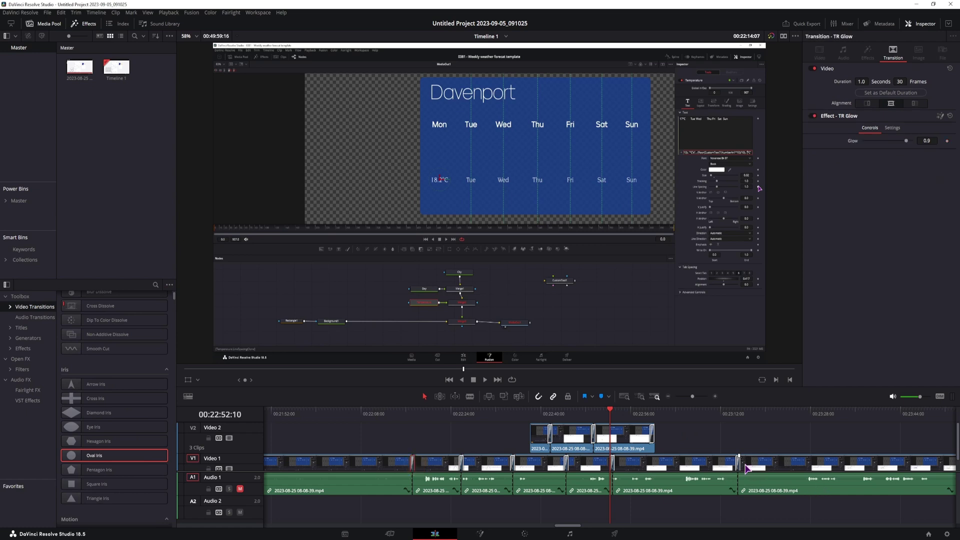
{"action": "left_click", "coordinate": [746, 416]}
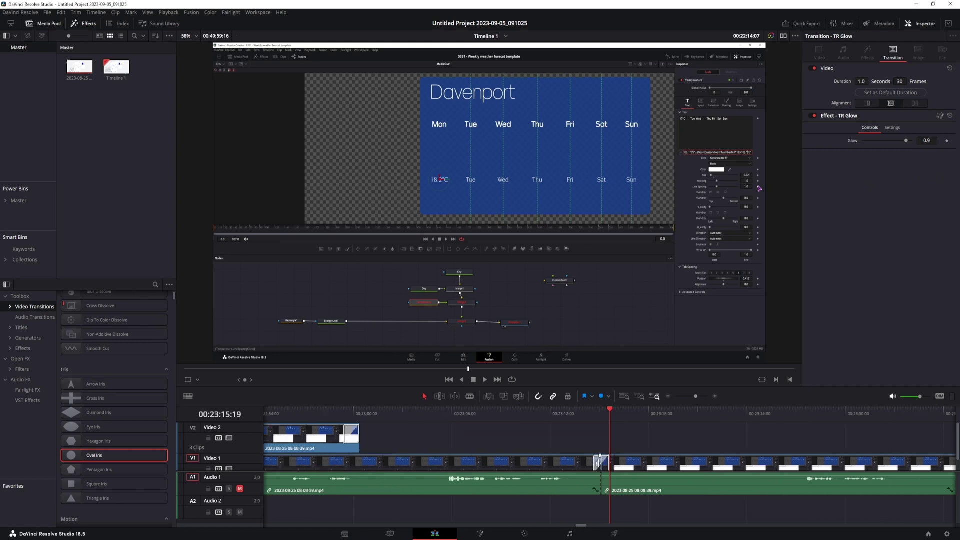
{"action": "left_click", "coordinate": [598, 463]}
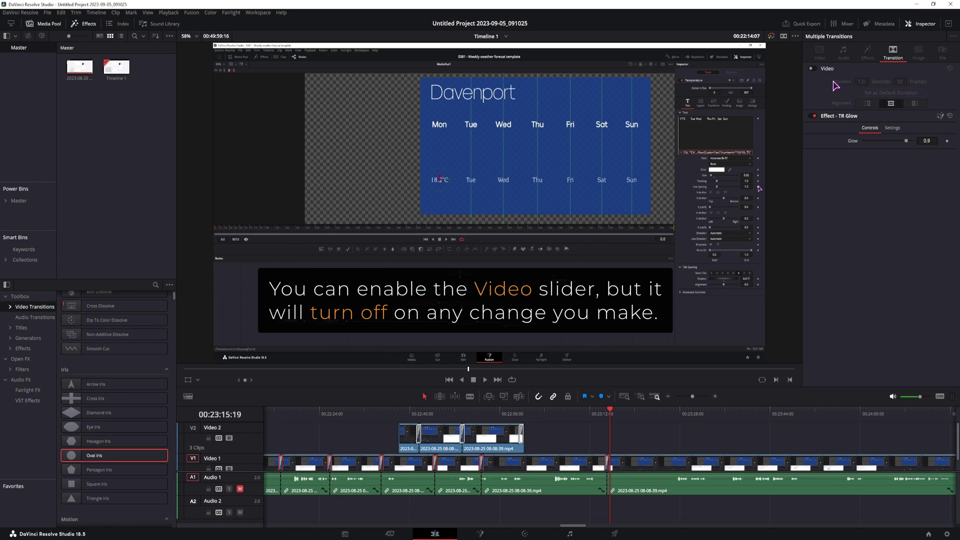
{"action": "left_click", "coordinate": [632, 442]}
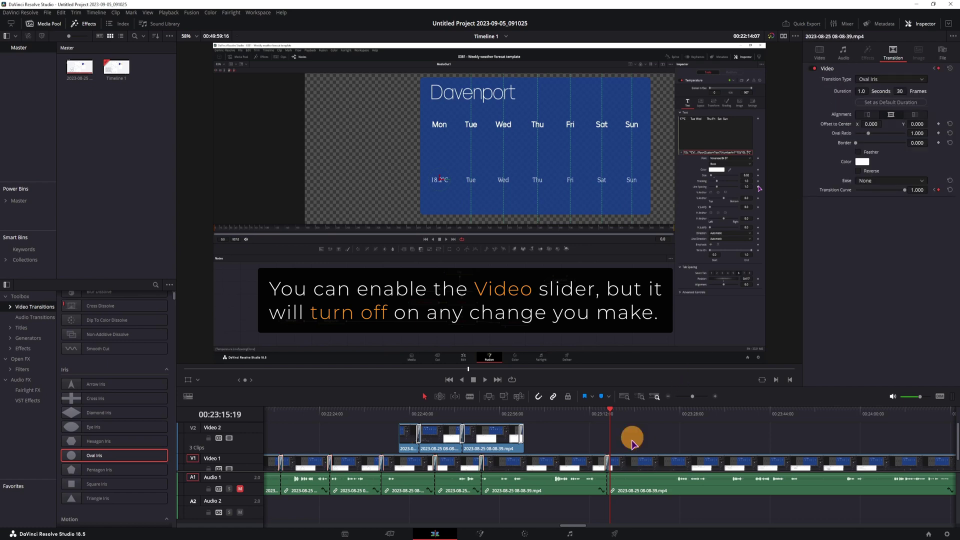
{"action": "right_click", "coordinate": [605, 464]}
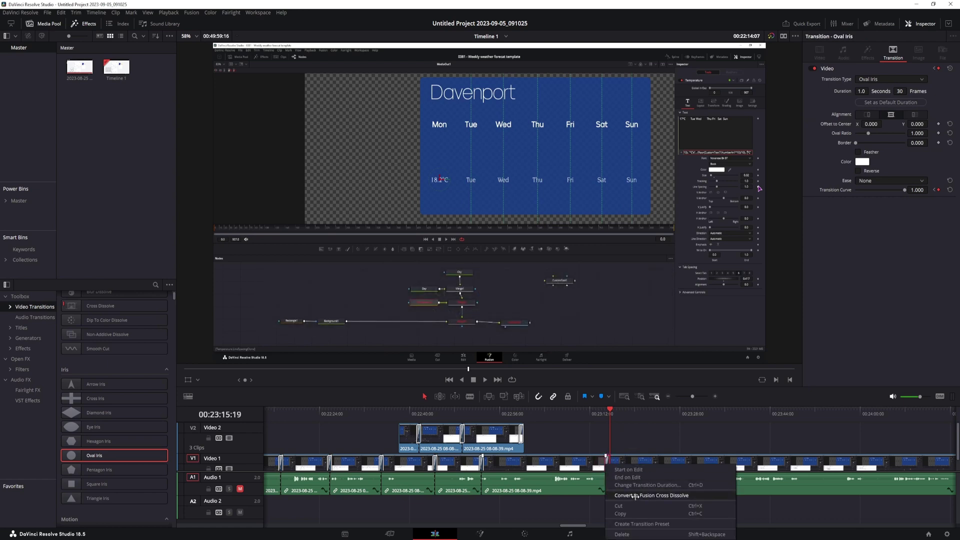
{"action": "left_click", "coordinate": [635, 496]}
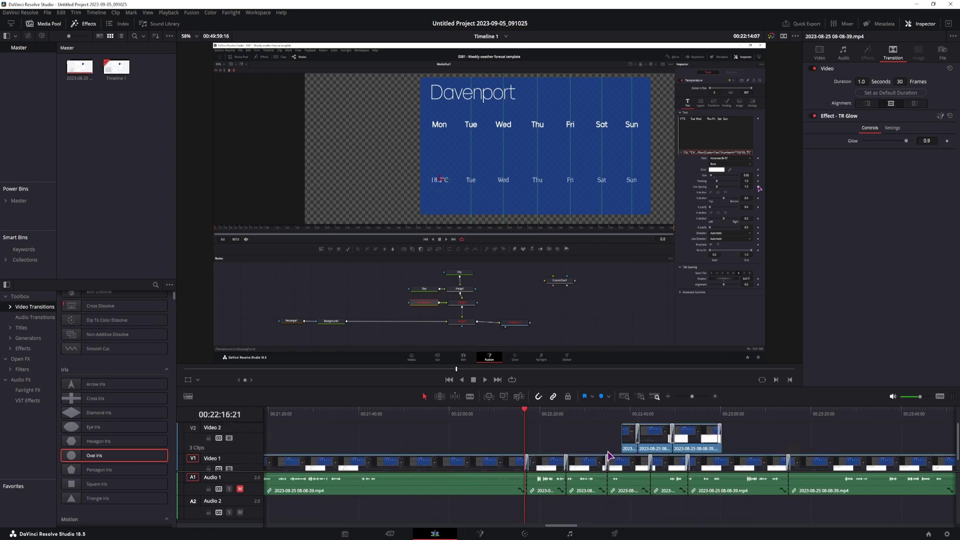
{"action": "key", "text": "Down"}
{"action": "key", "text": "Down"}
{"action": "key", "text": "Down"}
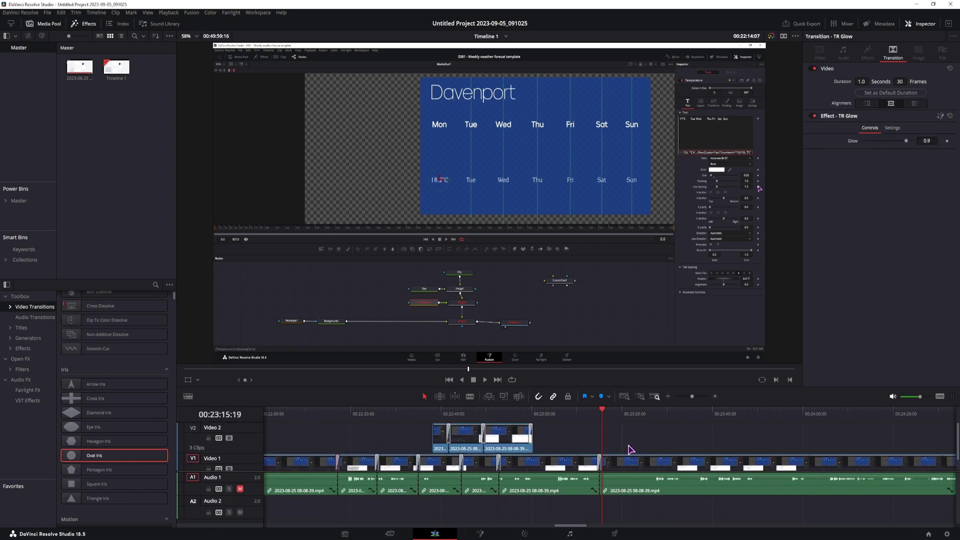
{"action": "scroll", "coordinate": [621, 461], "scroll_direction": "up", "scroll_amount": 2}
Select the transitions together and scrub their shared Duration up to 2.5 seconds.
{"action": "left_click", "coordinate": [601, 465]}
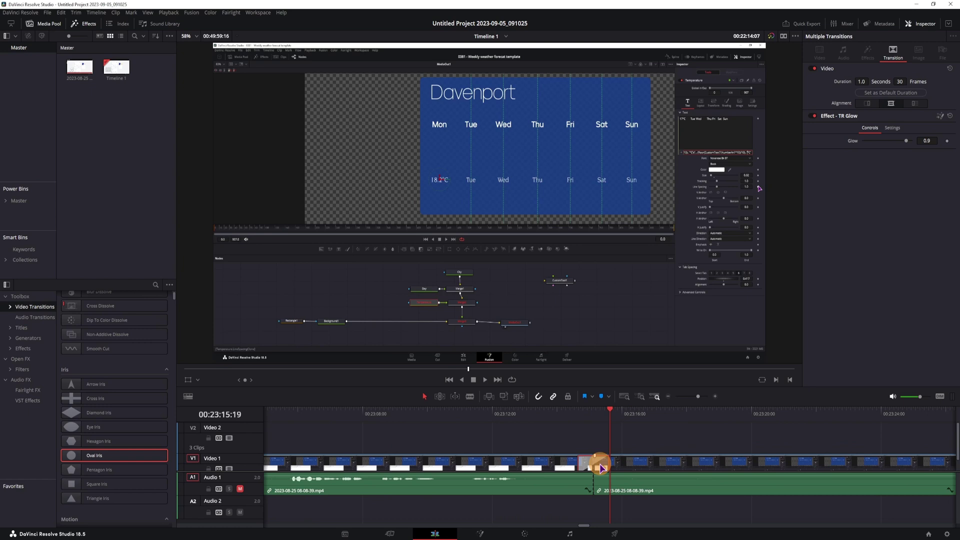
{"action": "mouse_move", "coordinate": [877, 81]}
{"action": "left_mouse_down"}
{"action": "mouse_move", "coordinate": [909, 81]}
{"action": "mouse_move", "coordinate": [900, 82]}
{"action": "left_mouse_up"}
{"action": "scroll", "coordinate": [575, 450], "scroll_direction": "down", "scroll_amount": 3}
{"action": "scroll", "coordinate": [632, 434], "scroll_direction": "down", "scroll_amount": 3}
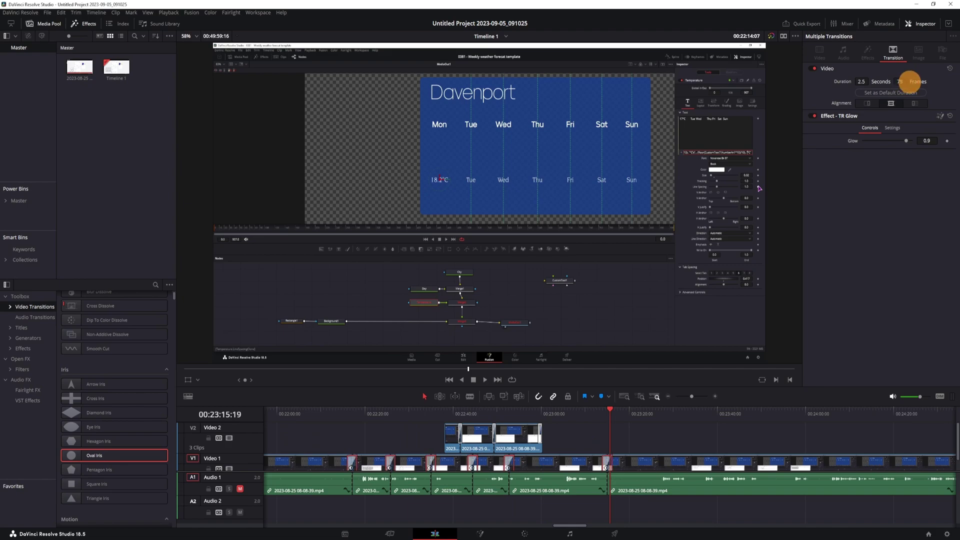